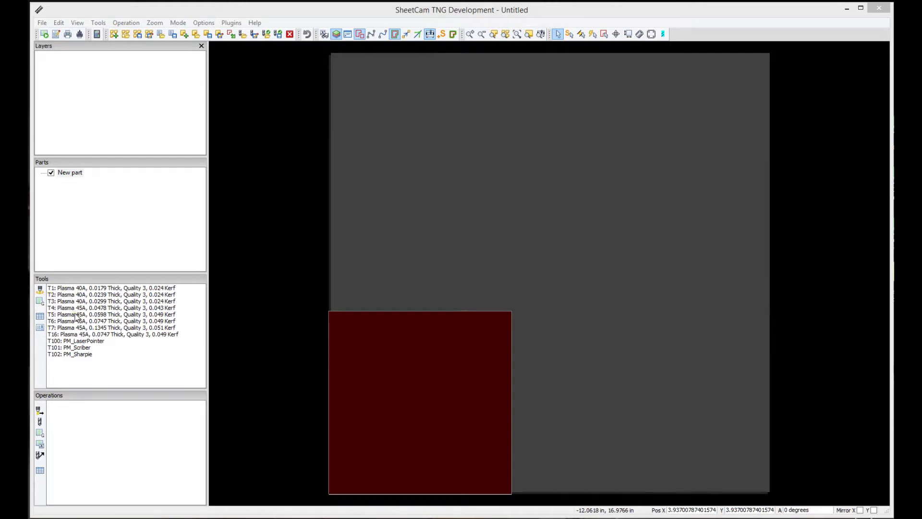
Step through the Plasma 40A/45A tools from T3 down the Tools list.
{"action": "left_click", "coordinate": [95, 295]}
{"action": "left_click", "coordinate": [82, 302]}
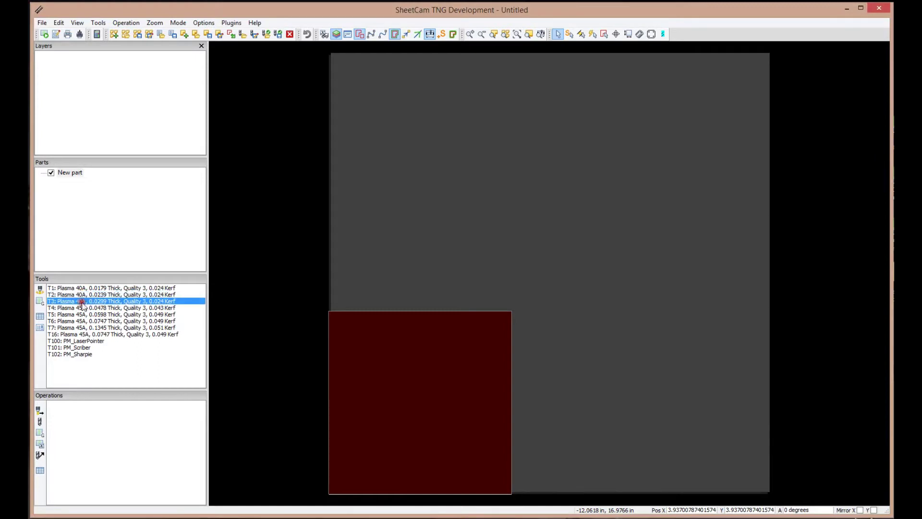
{"action": "left_click", "coordinate": [80, 314]}
{"action": "left_click", "coordinate": [76, 321]}
{"action": "left_click", "coordinate": [73, 341]}
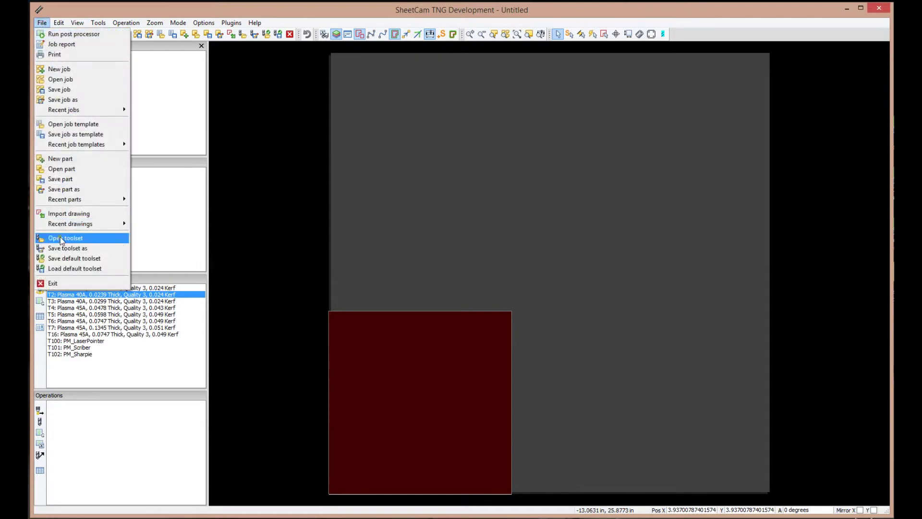
Open the Load tools window and browse to the Documents > mad_tools folder.
{"action": "left_click", "coordinate": [63, 237]}
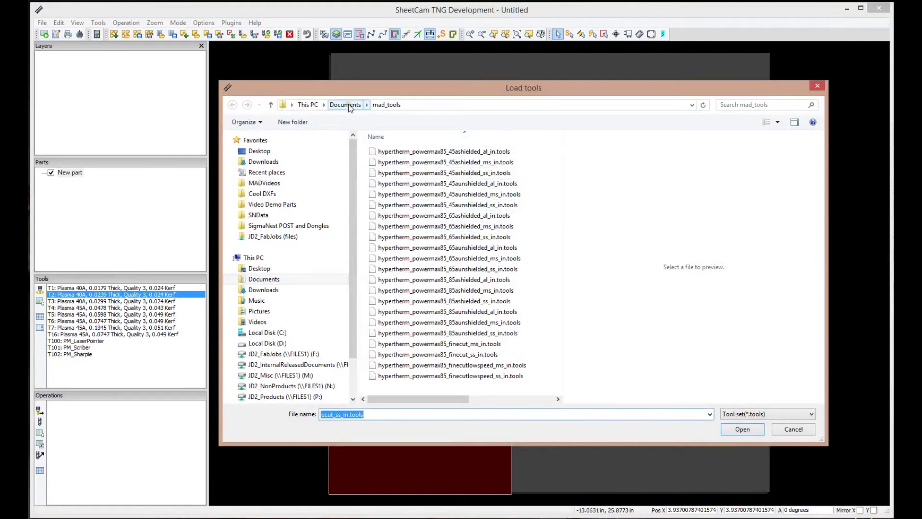
{"action": "left_click", "coordinate": [347, 105]}
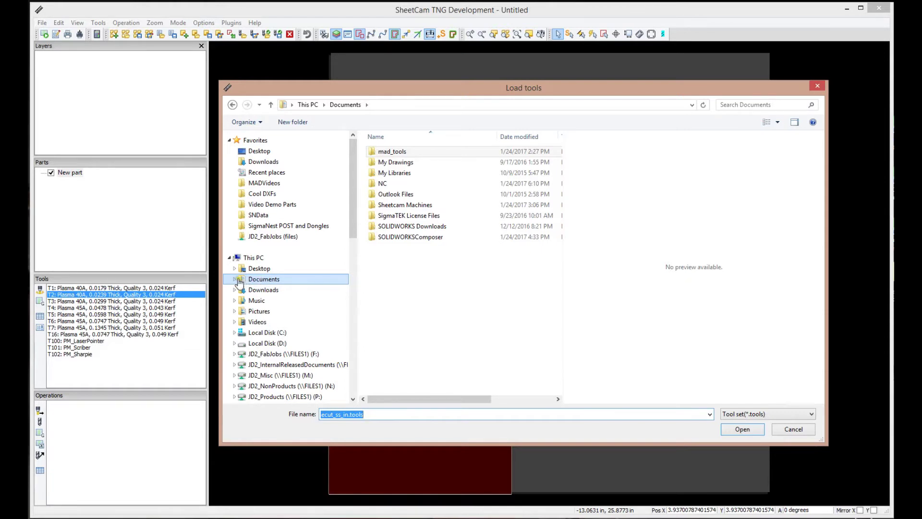
{"action": "double_click", "coordinate": [263, 281]}
{"action": "left_click", "coordinate": [267, 289]}
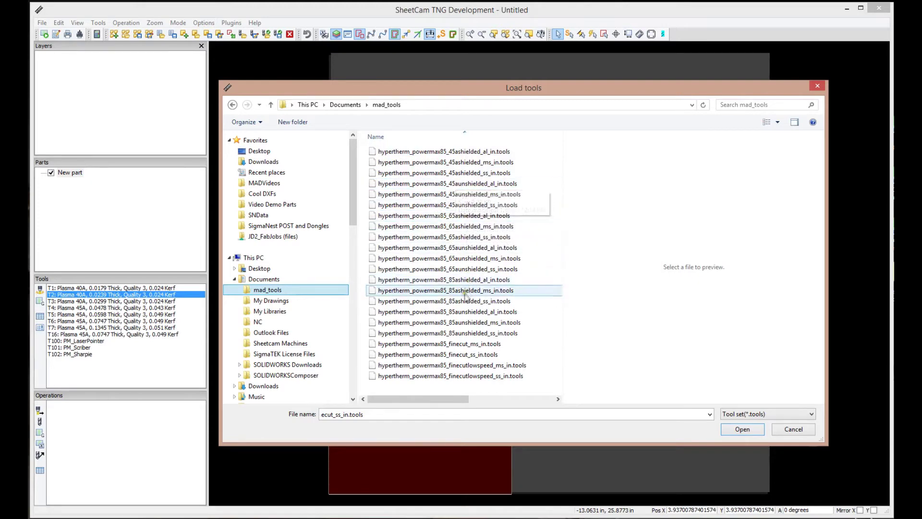
Select hypertherm_powermax85_85ashielded_ms_in.tools as the toolset file.
{"action": "left_click", "coordinate": [473, 177]}
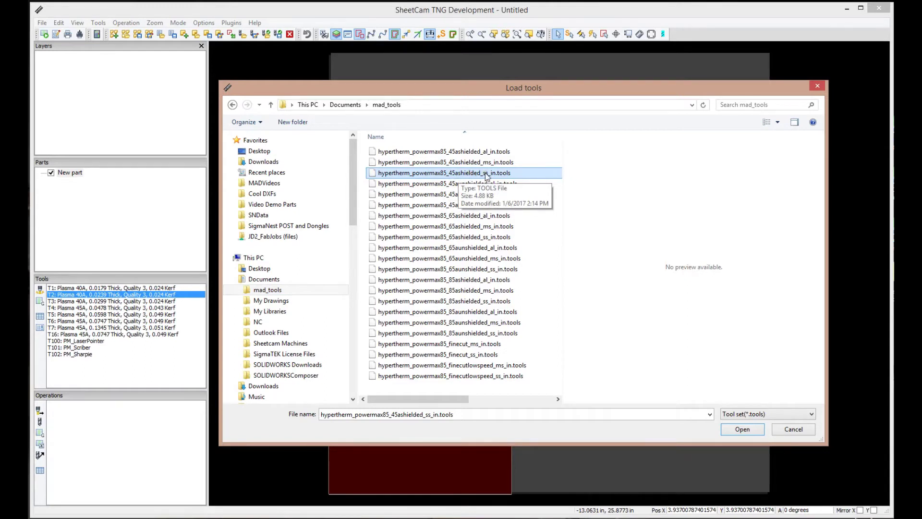
{"action": "left_click", "coordinate": [486, 174]}
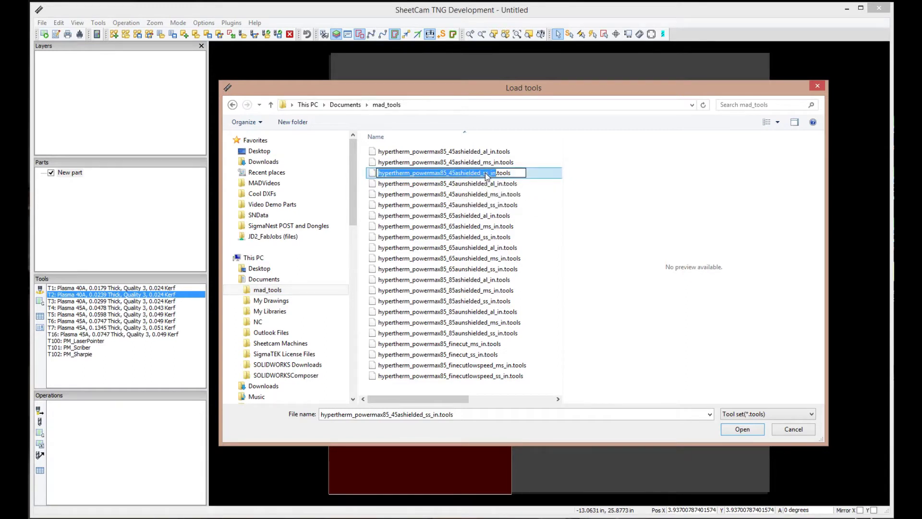
{"action": "left_click_drag", "start_coordinate": [490, 174], "coordinate": [498, 173]}
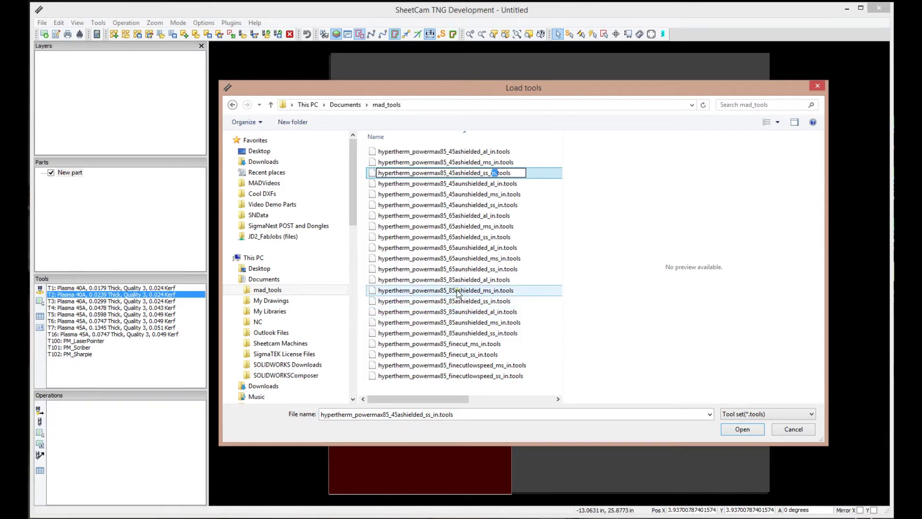
{"action": "left_click", "coordinate": [505, 291]}
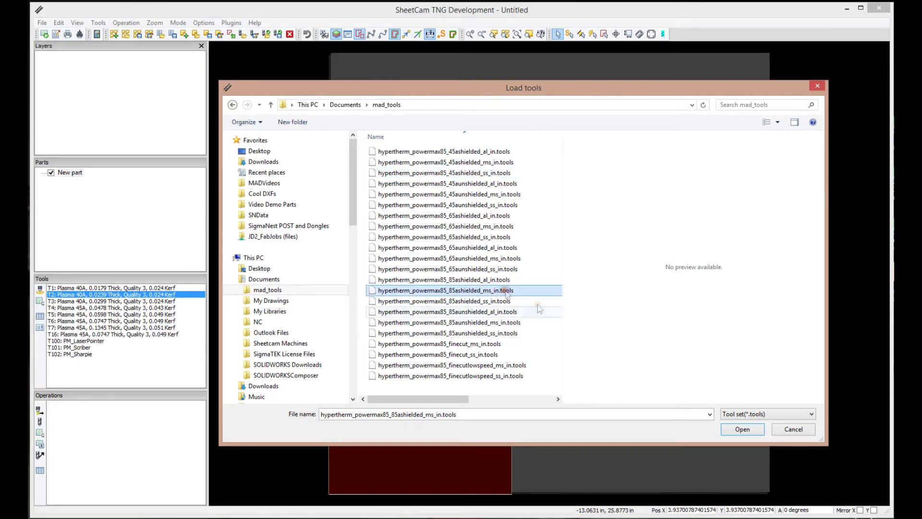
Load the Plasma 85A toolset without updating operation settings, and view the tool table.
{"action": "left_click", "coordinate": [748, 431]}
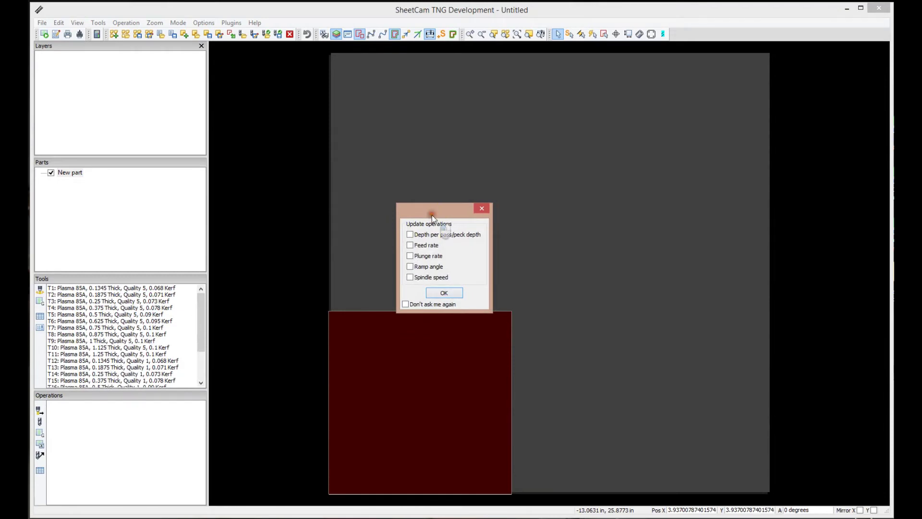
{"action": "left_click_drag", "start_coordinate": [432, 213], "coordinate": [445, 182]}
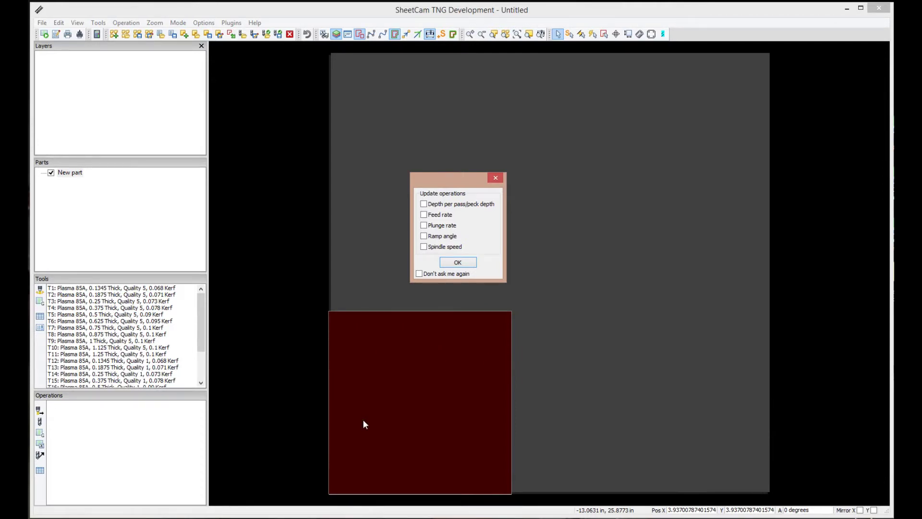
{"action": "left_click", "coordinate": [472, 264]}
{"action": "left_click", "coordinate": [467, 260]}
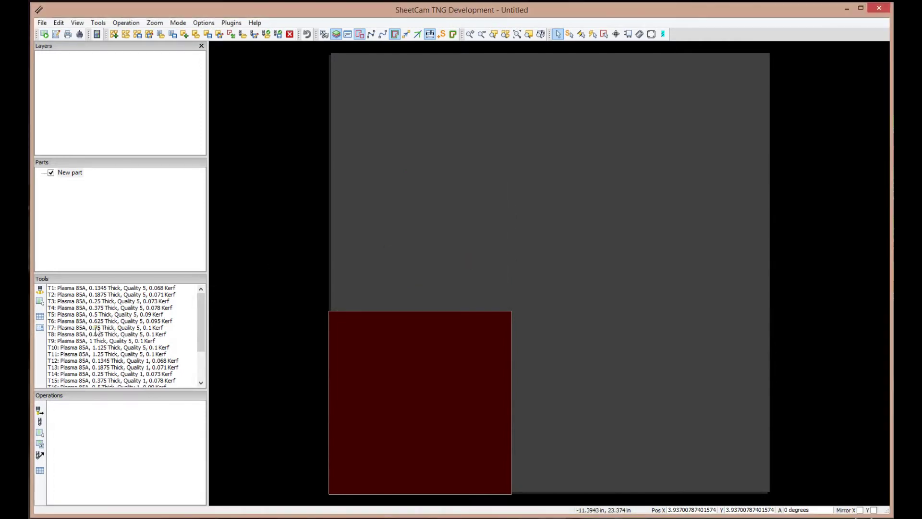
{"action": "left_click", "coordinate": [40, 317]}
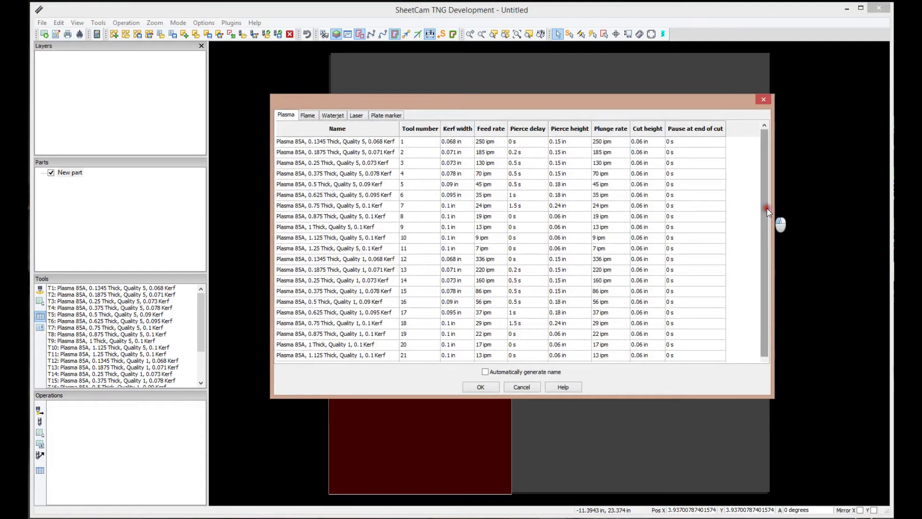
{"action": "left_click_drag", "start_coordinate": [765, 223], "coordinate": [766, 231]}
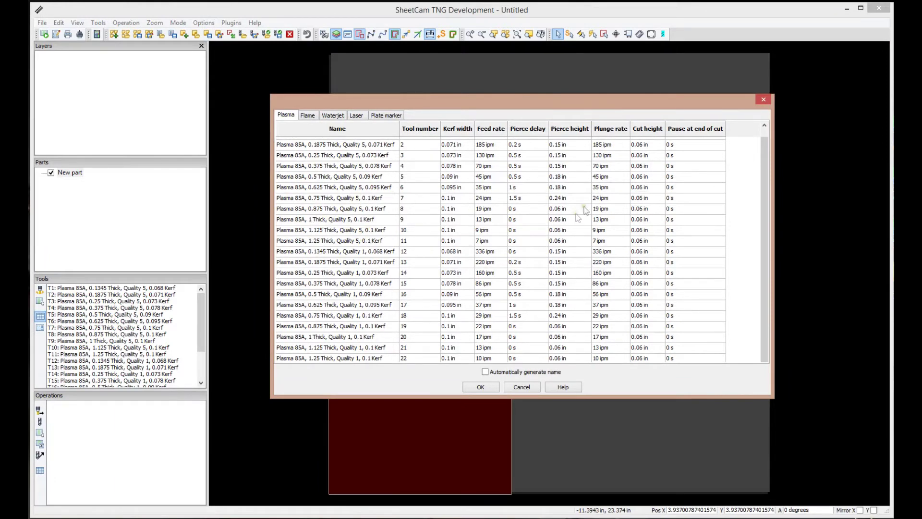
{"action": "left_click", "coordinate": [764, 99]}
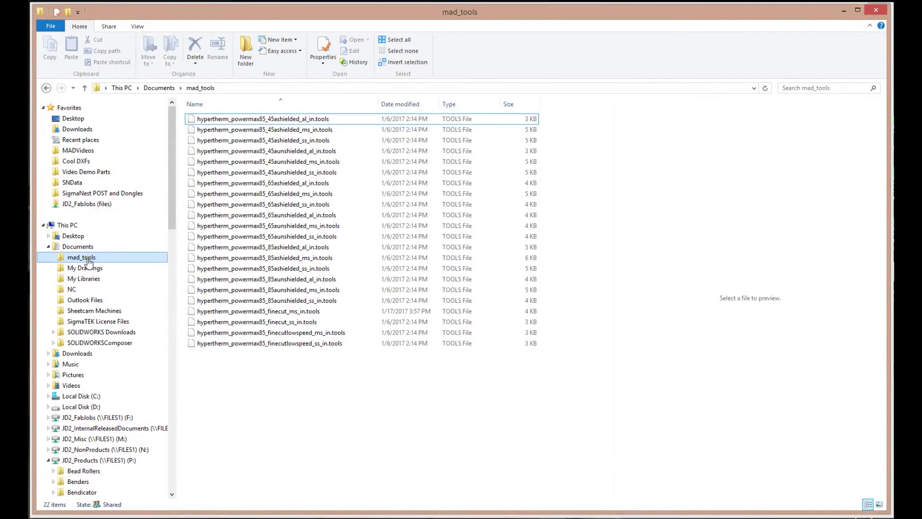
Look over the .tools files inside mad_tools, then clear the selection.
{"action": "left_click", "coordinate": [88, 259]}
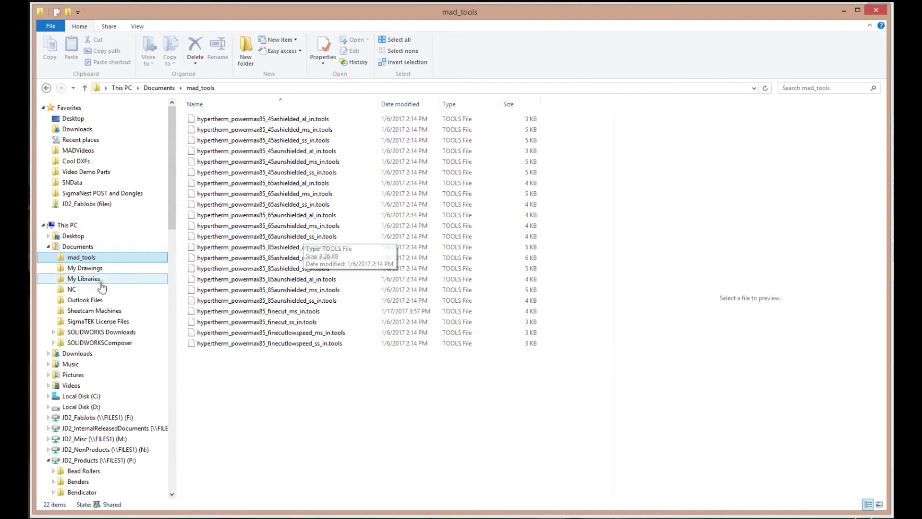
{"action": "left_click", "coordinate": [88, 259]}
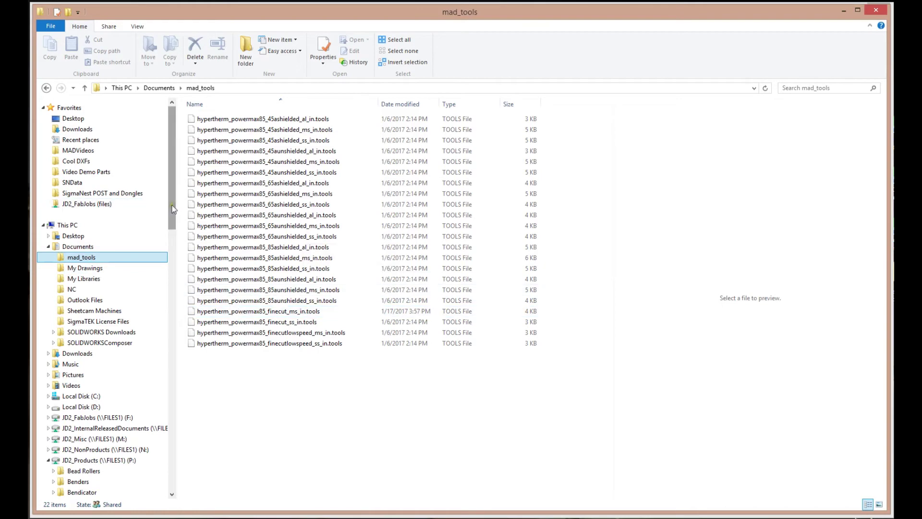
{"action": "left_click_drag", "start_coordinate": [173, 209], "coordinate": [182, 191]}
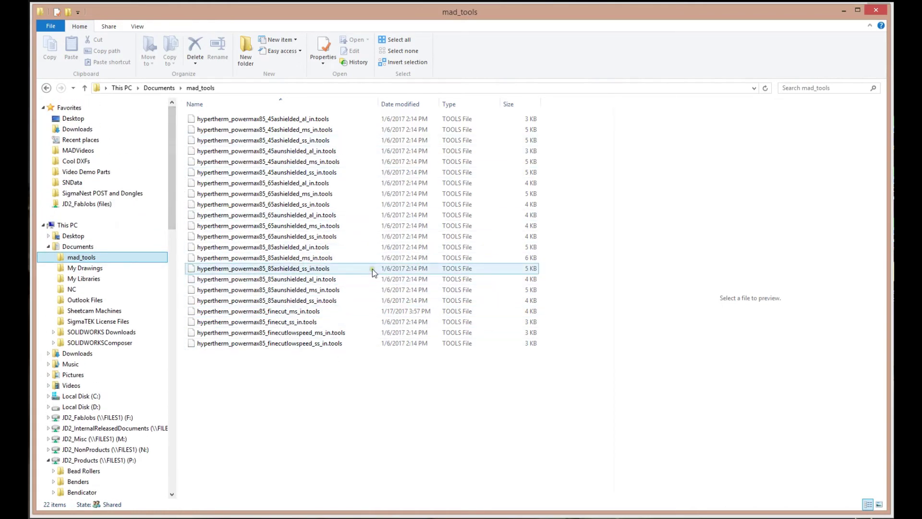
{"action": "left_click", "coordinate": [269, 247]}
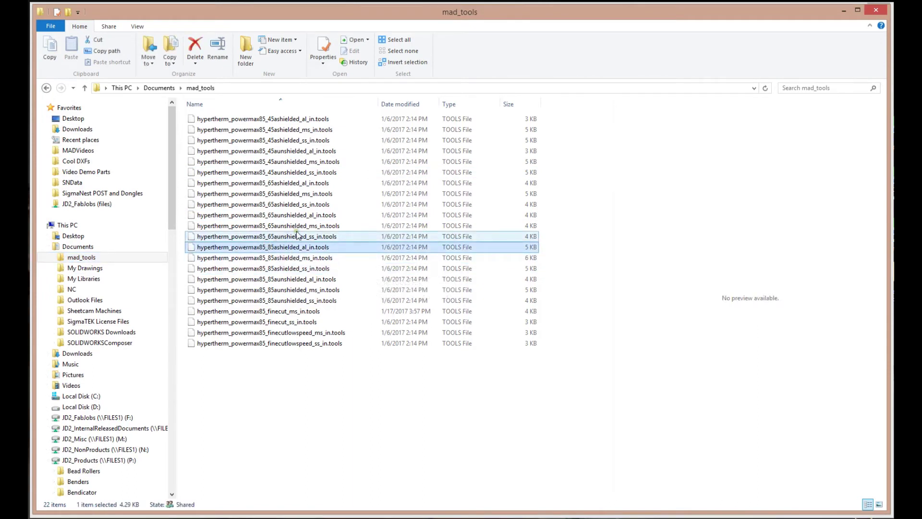
{"action": "left_click", "coordinate": [271, 194]}
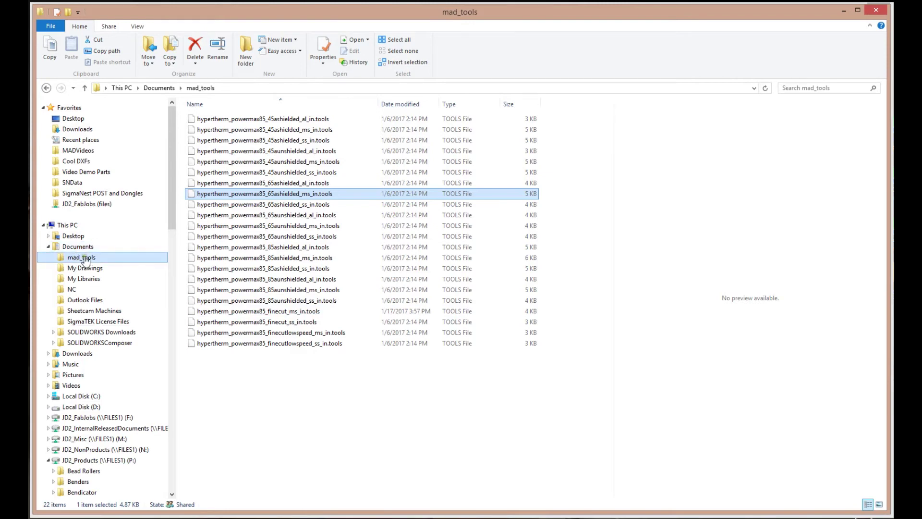
{"action": "left_click", "coordinate": [86, 260]}
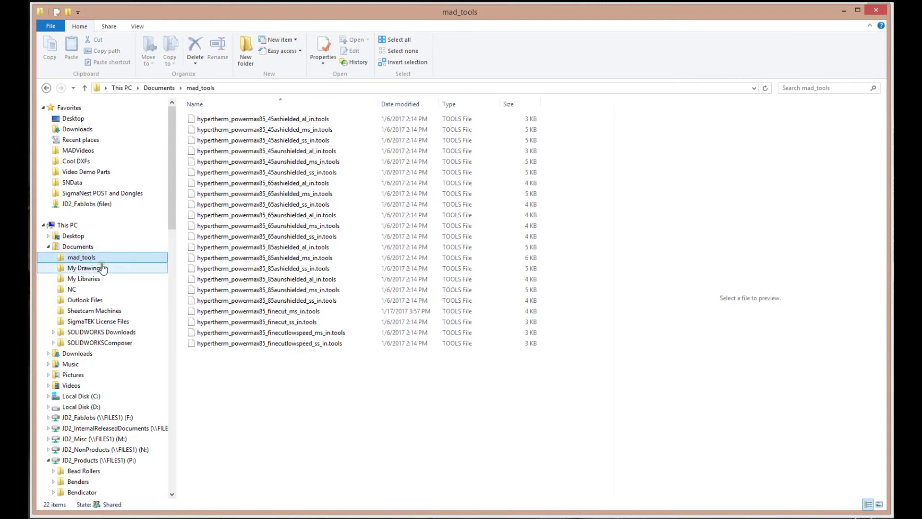
Go to Documents and bring up Share with for the mad_tools folder.
{"action": "left_click", "coordinate": [72, 226]}
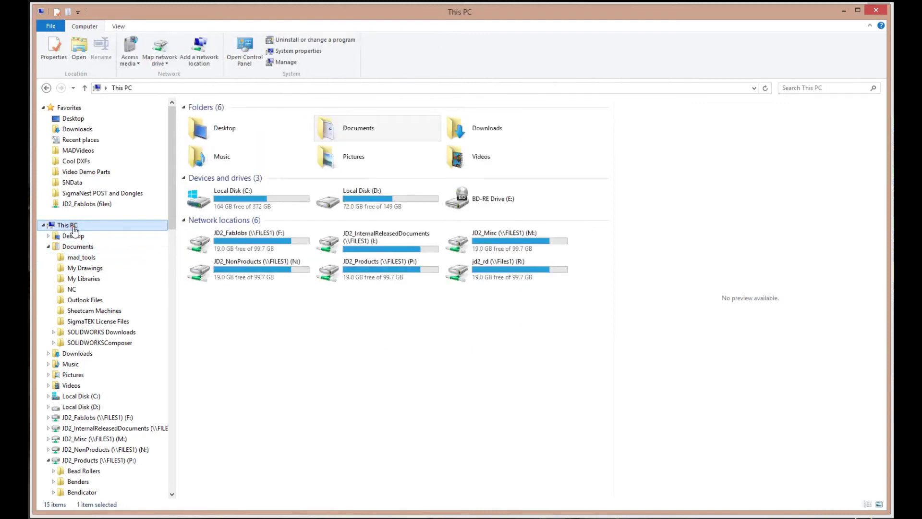
{"action": "double_click", "coordinate": [404, 129]}
{"action": "left_click", "coordinate": [211, 119]}
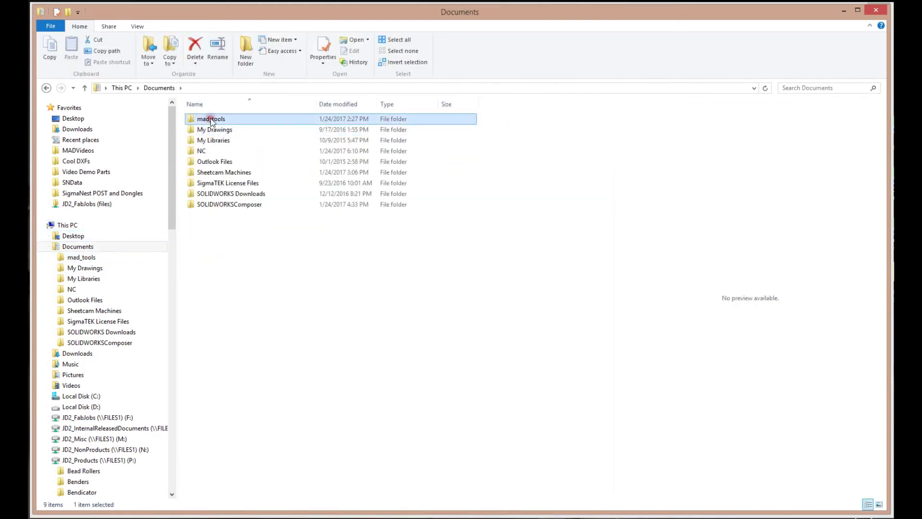
{"action": "right_click", "coordinate": [210, 120]}
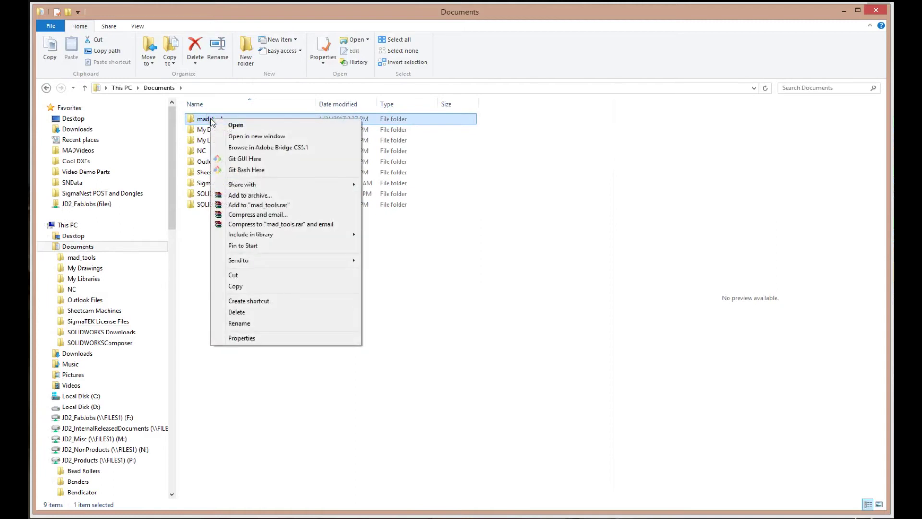
{"action": "mouse_move", "coordinate": [258, 185]}
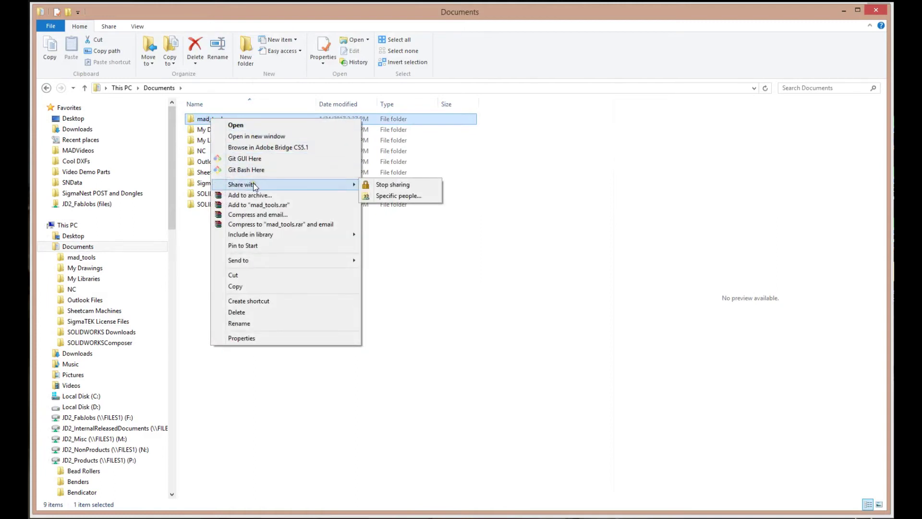
Share mad_tools with Specific people, re-adding Everyone with Read/Write permission.
{"action": "left_click", "coordinate": [399, 196]}
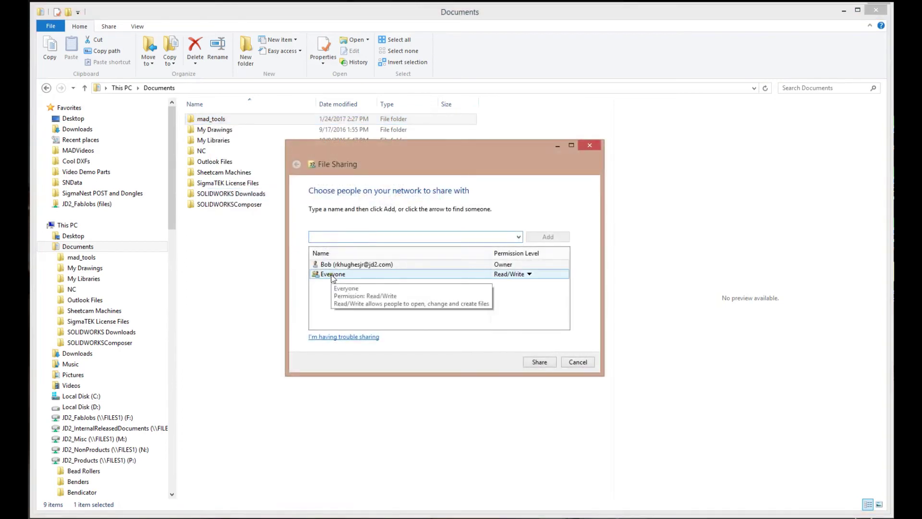
{"action": "left_click", "coordinate": [529, 274]}
{"action": "left_click", "coordinate": [560, 303]}
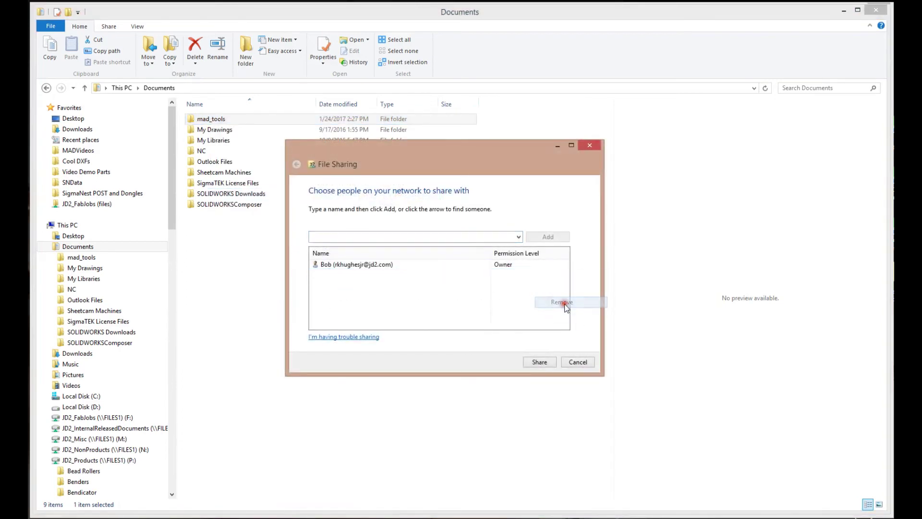
{"action": "left_click", "coordinate": [318, 236]}
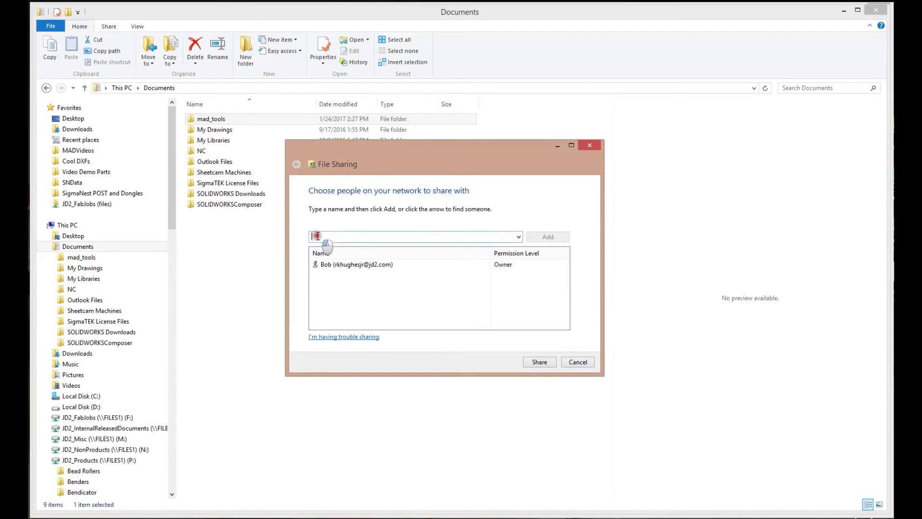
{"action": "type", "text": "Everyone"}
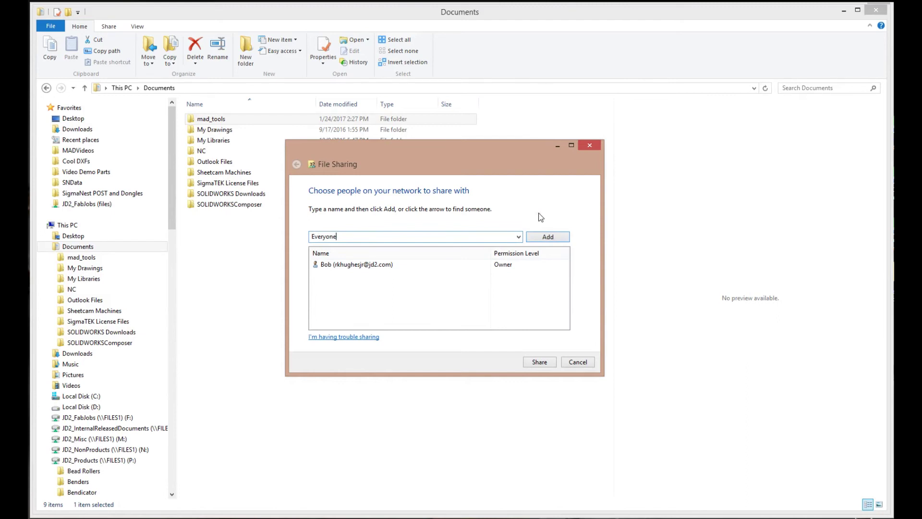
{"action": "left_click", "coordinate": [548, 237]}
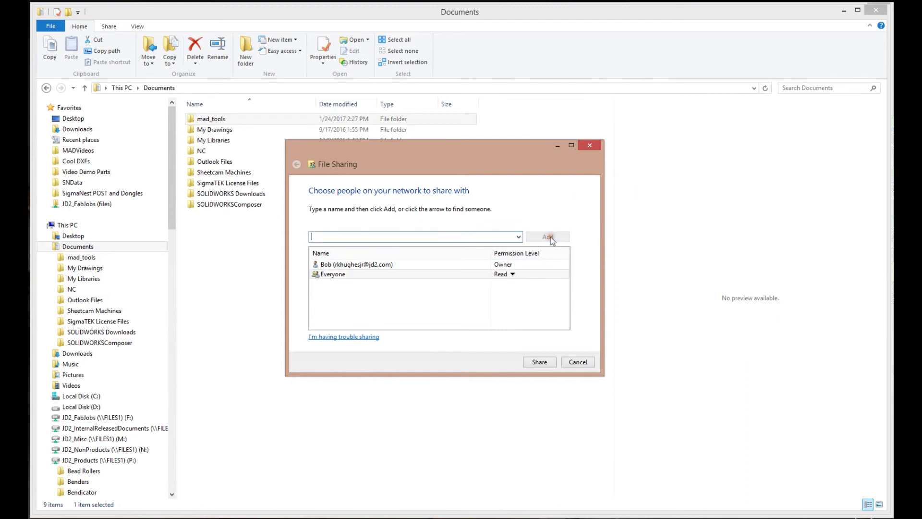
{"action": "left_click", "coordinate": [510, 275]}
{"action": "left_click", "coordinate": [544, 288]}
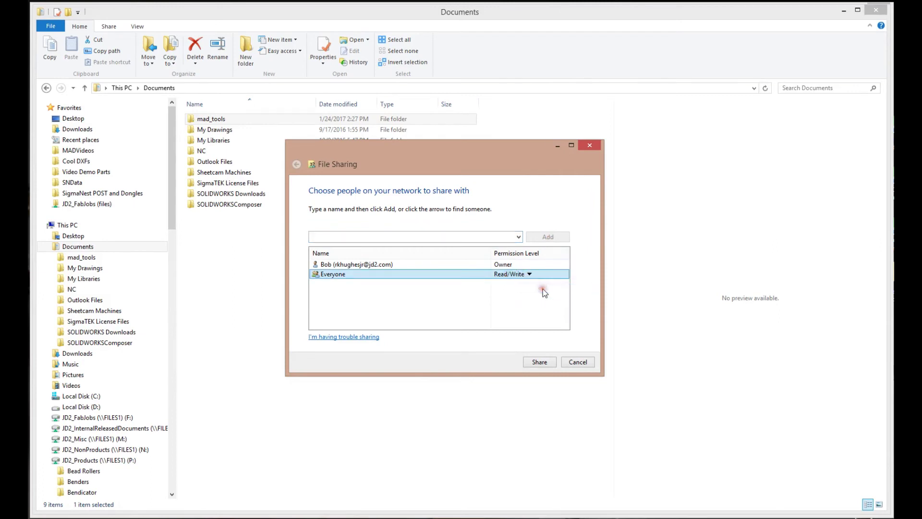
{"action": "left_click", "coordinate": [540, 363]}
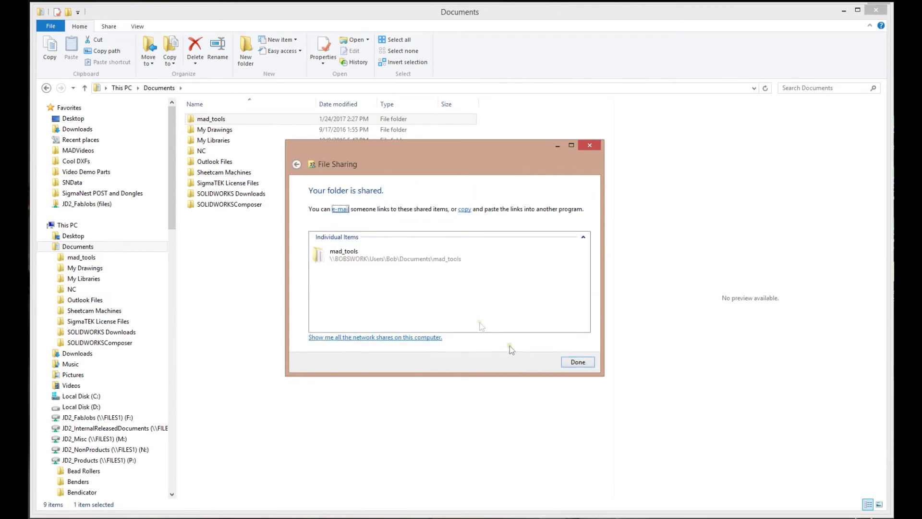
{"action": "left_click", "coordinate": [578, 362]}
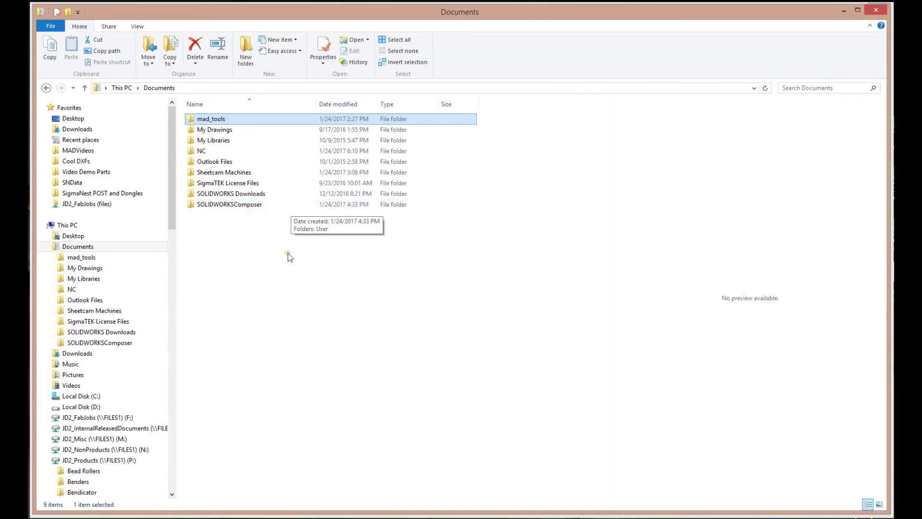
Minimize Explorer and browse for a new Tools folder under Application options > Default directories.
{"action": "left_click_drag", "start_coordinate": [174, 213], "coordinate": [182, 237]}
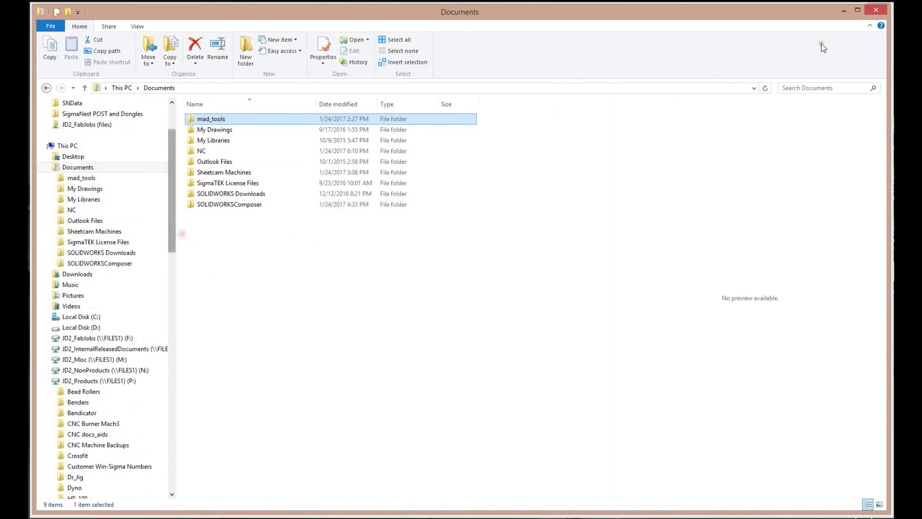
{"action": "left_click", "coordinate": [843, 9]}
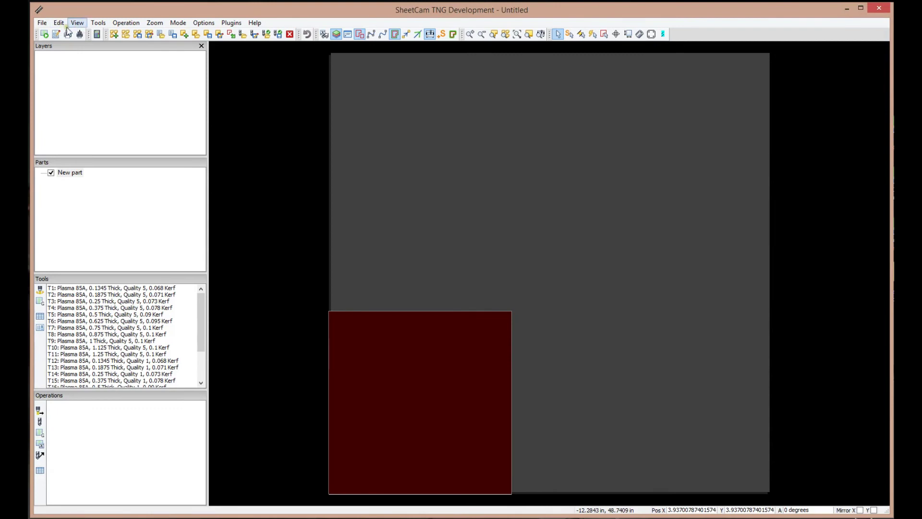
{"action": "left_click", "coordinate": [204, 24]}
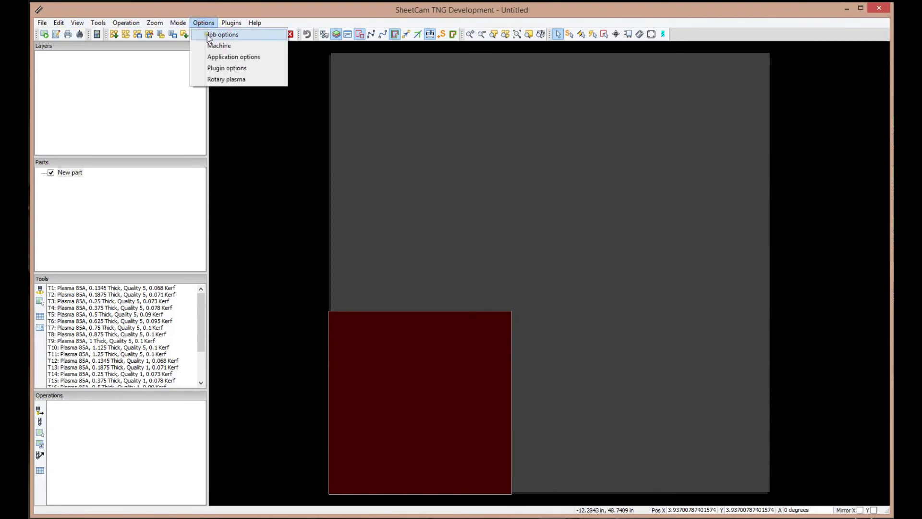
{"action": "left_click", "coordinate": [226, 57]}
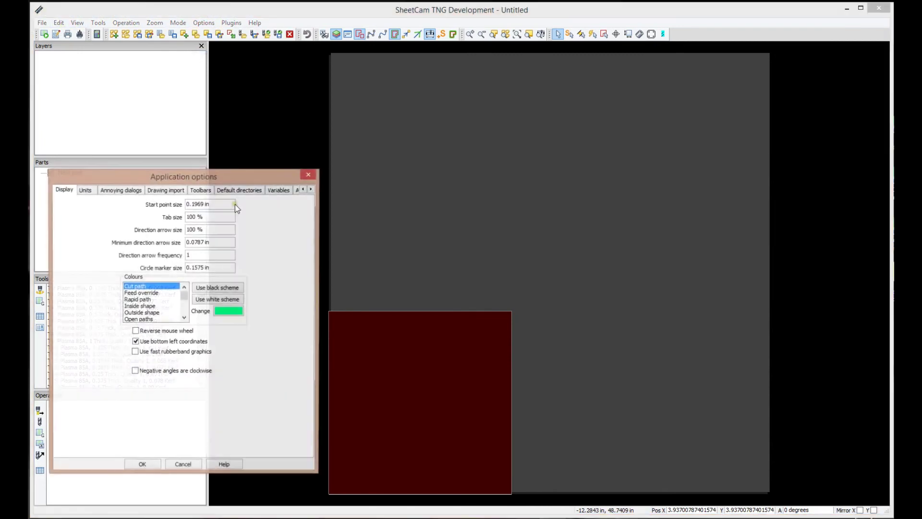
{"action": "left_click", "coordinate": [235, 191]}
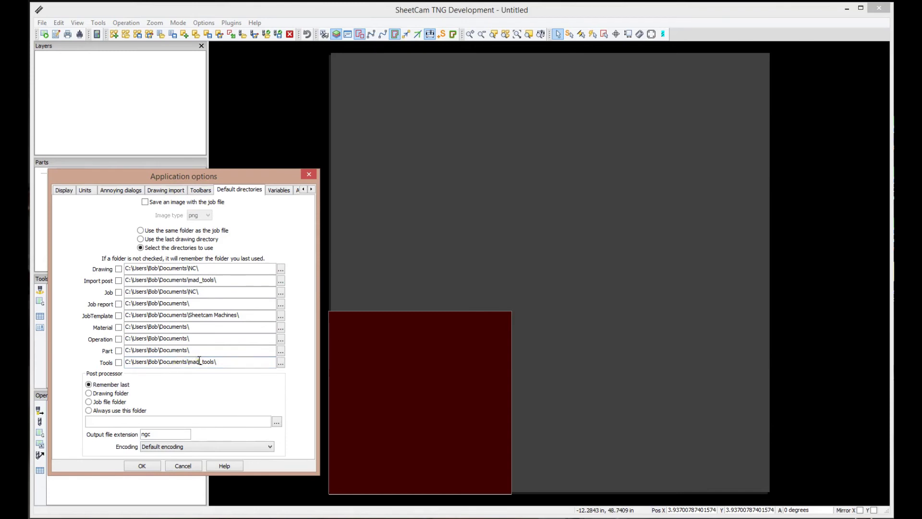
{"action": "left_click", "coordinate": [281, 362]}
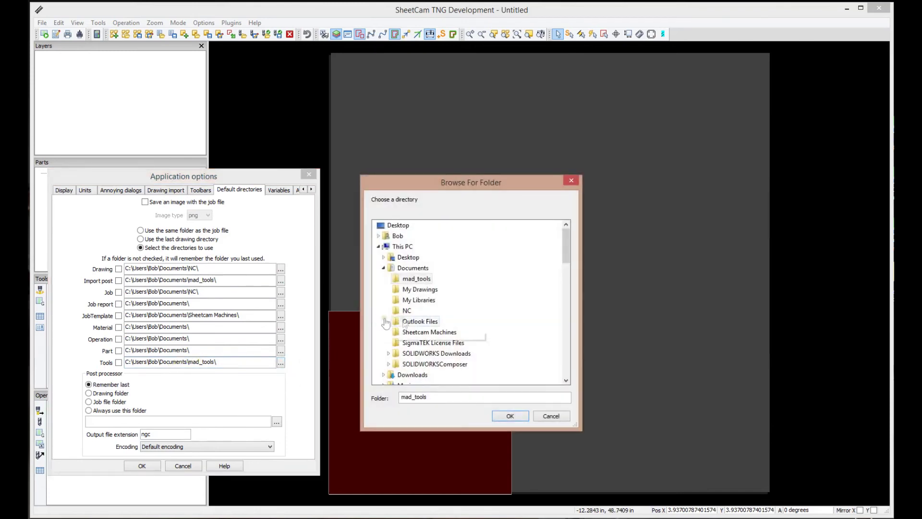
Expand Network to list computers, then cancel the browser and close Application options.
{"action": "left_click_drag", "start_coordinate": [566, 250], "coordinate": [570, 305]}
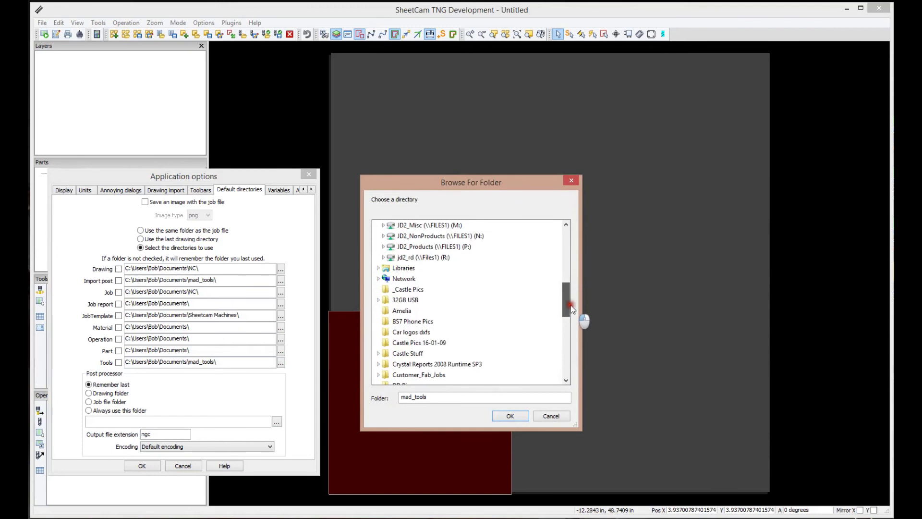
{"action": "left_click", "coordinate": [380, 278]}
{"action": "left_click", "coordinate": [382, 280]}
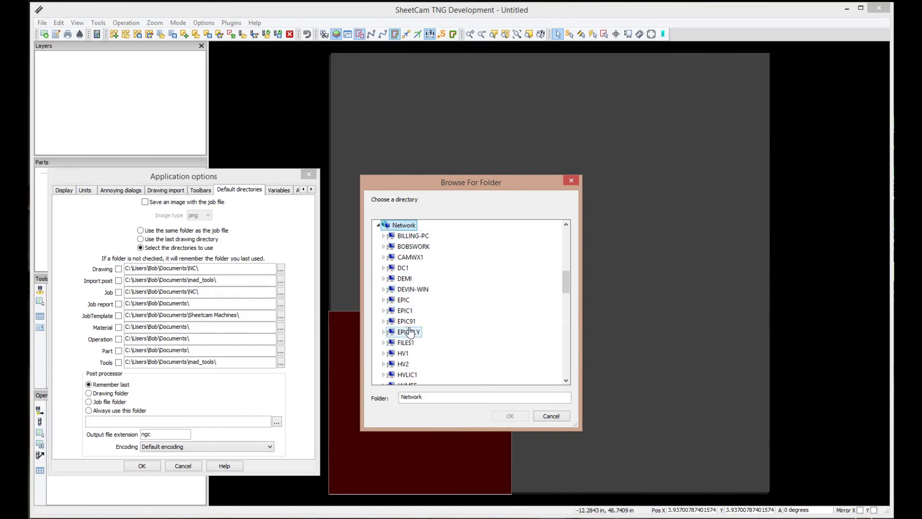
{"action": "left_click", "coordinate": [549, 416]}
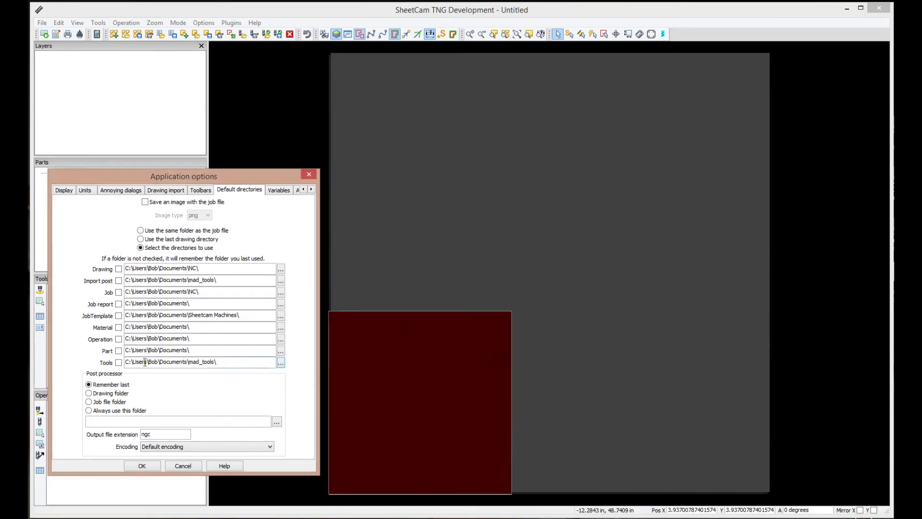
{"action": "left_click", "coordinate": [142, 465]}
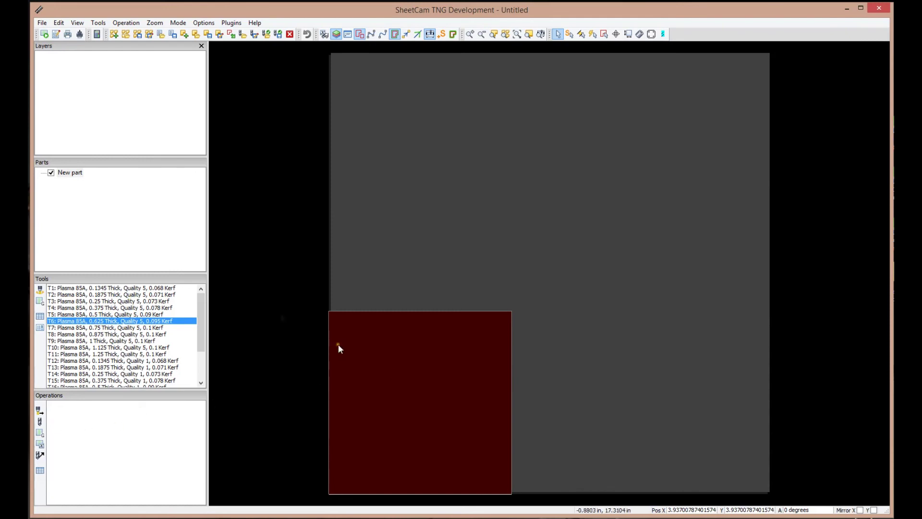
Step through the Plasma 85A tools starting from T1.
{"action": "left_click", "coordinate": [96, 287]}
{"action": "left_click", "coordinate": [96, 295]}
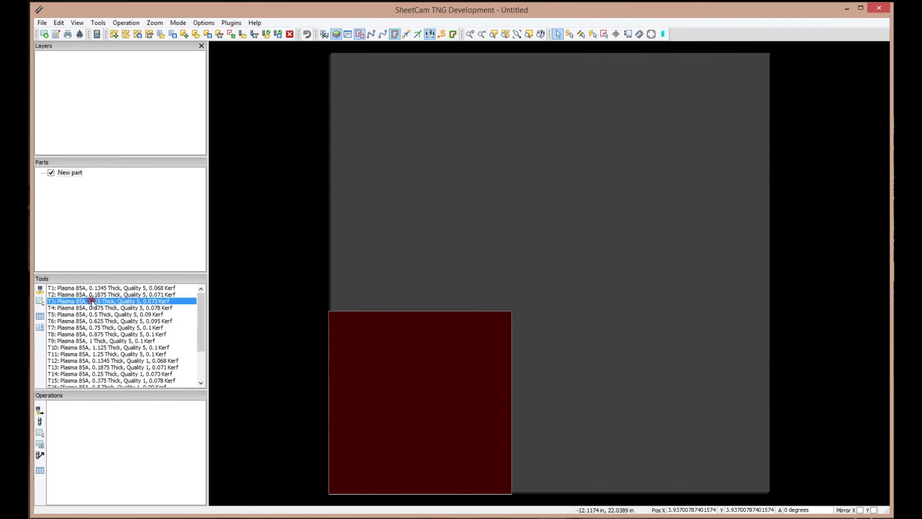